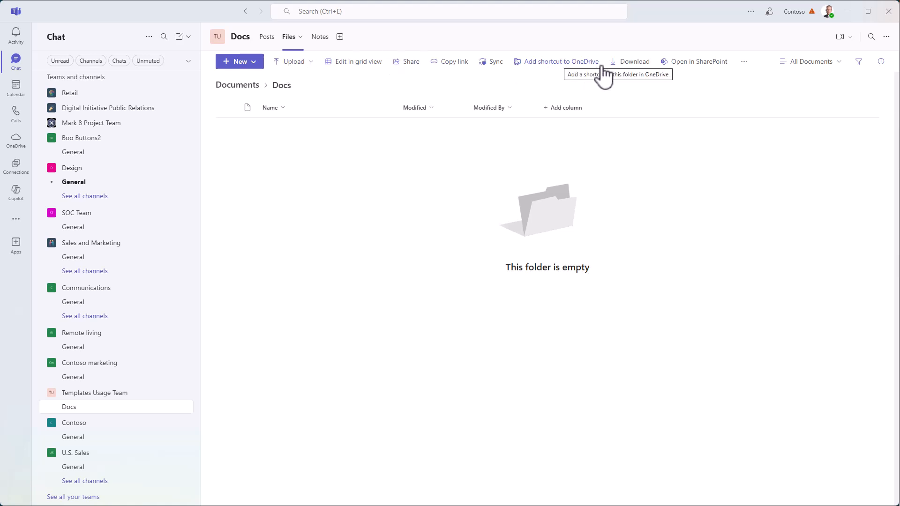
# Step: Open the channel's Docs folder in SharePoint, then briefly open the template picker and close it without choosing a template
pyautogui.click(685, 62)
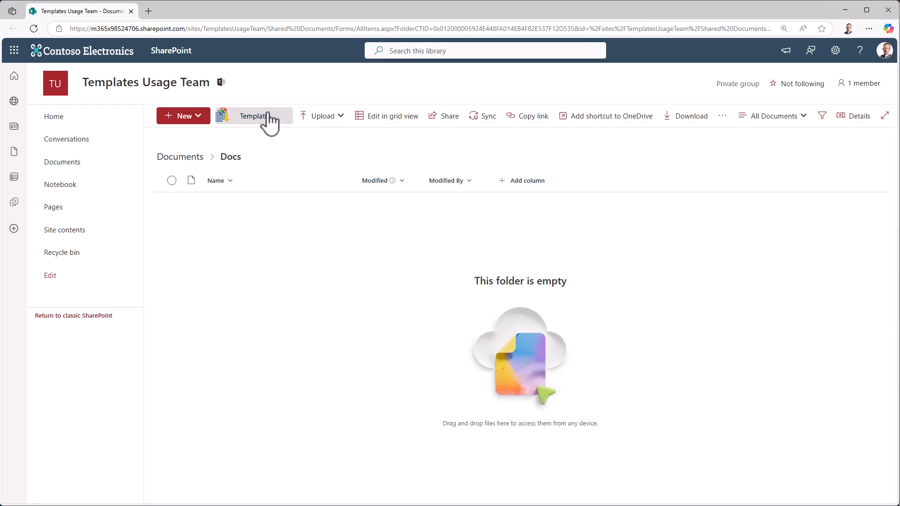
pyautogui.click(251, 117)
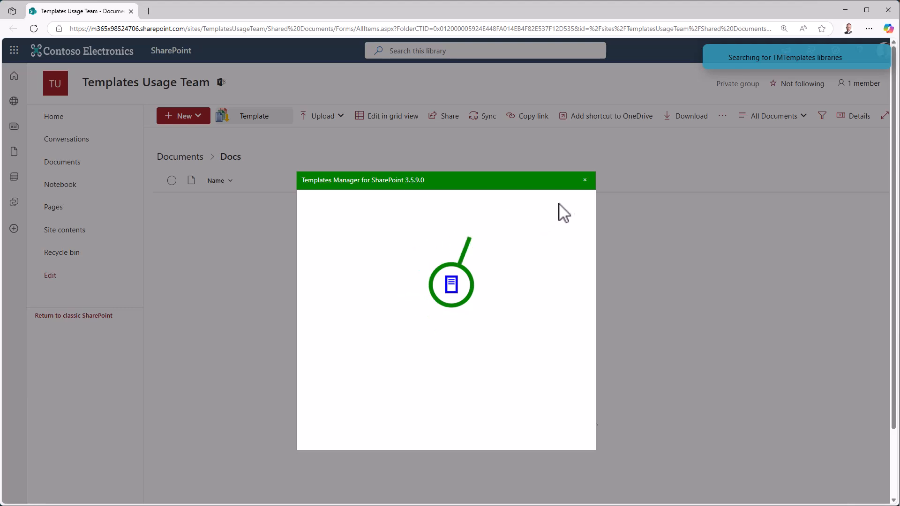
pyautogui.click(585, 181)
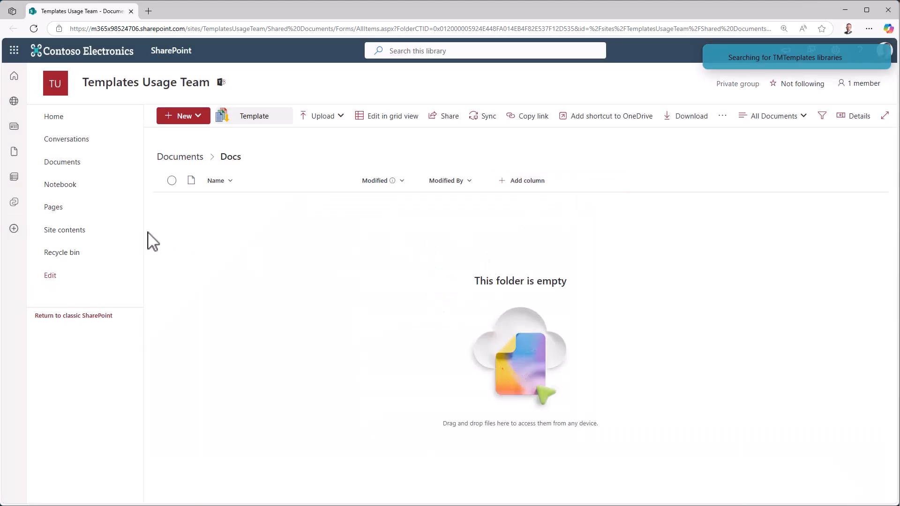
# Step: Create a new site page in the team site's Site Pages library and delete its title banner
pyautogui.click(57, 208)
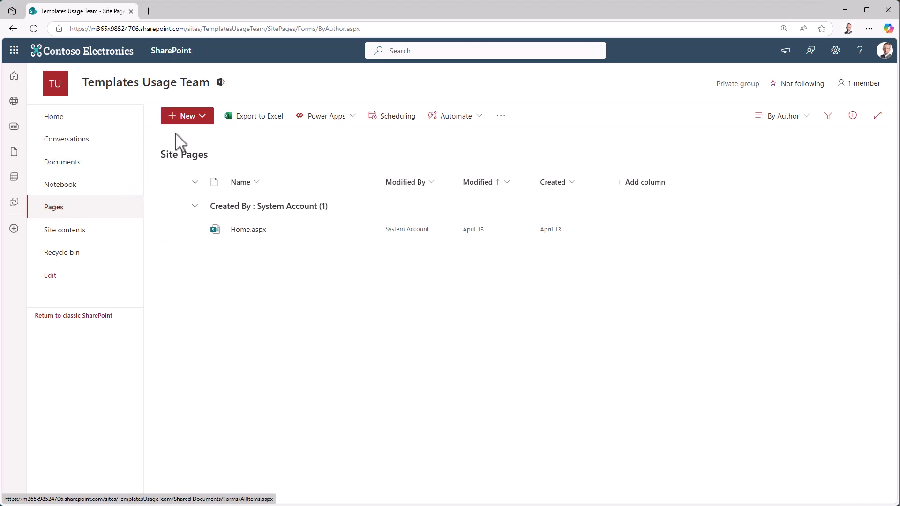
pyautogui.click(204, 116)
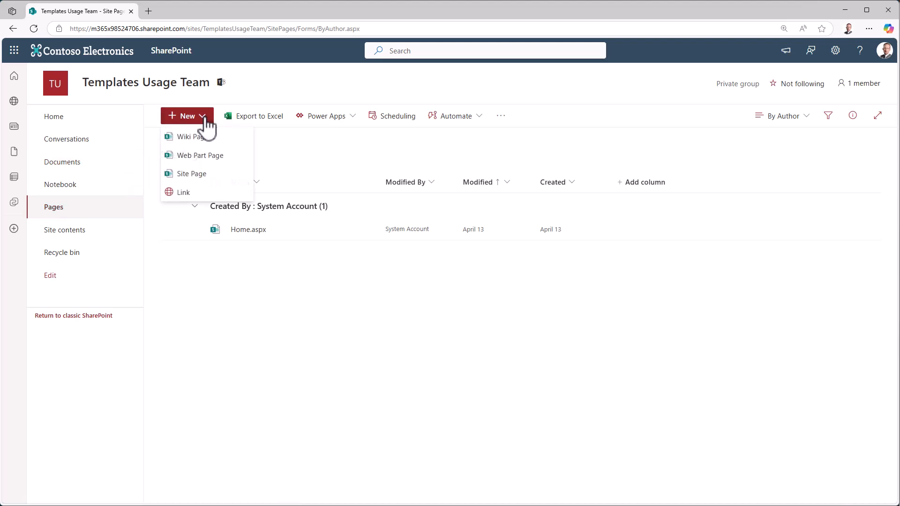
pyautogui.click(198, 171)
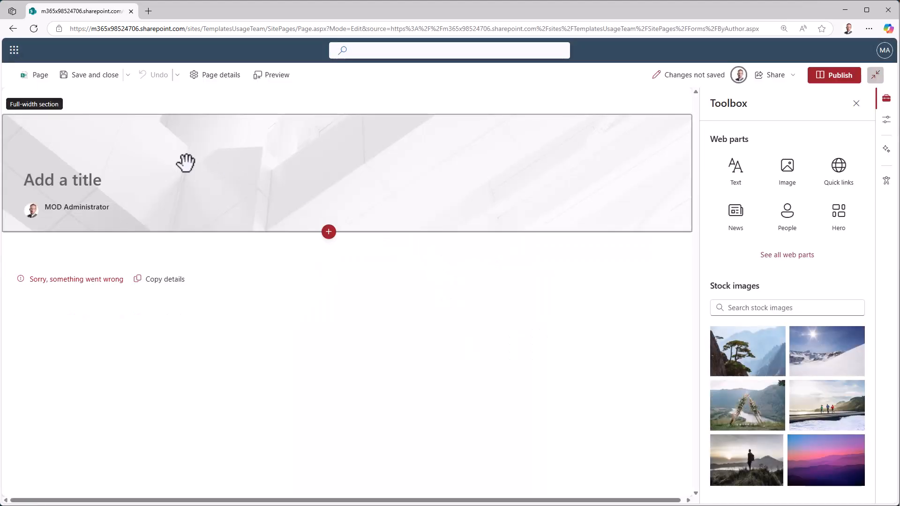
pyautogui.click(176, 157)
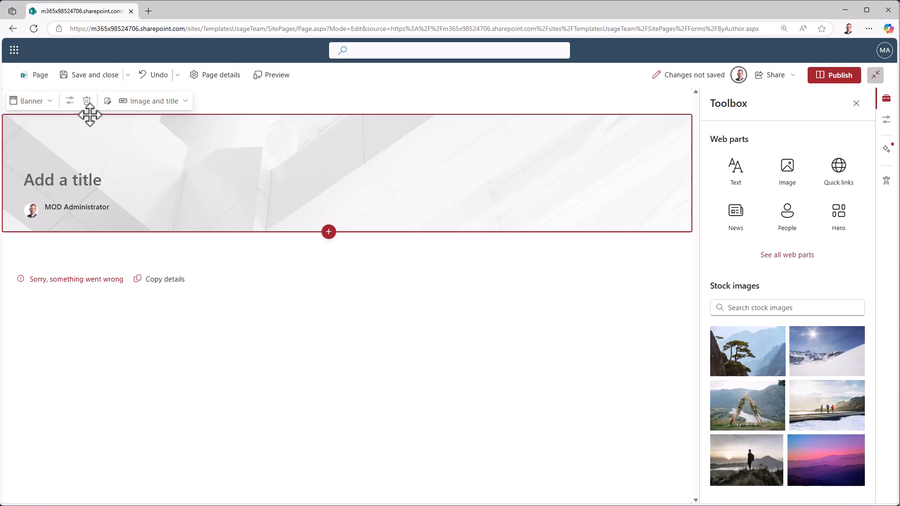
pyautogui.click(87, 101)
pyautogui.click(32, 99)
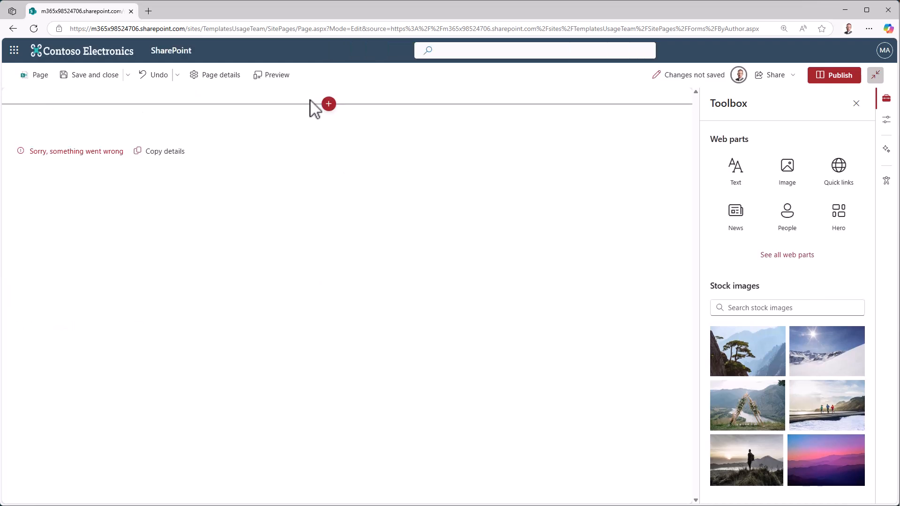
# Step: Add a Document library web part to the empty page section and have it show the Documents library
pyautogui.click(332, 109)
pyautogui.click(323, 139)
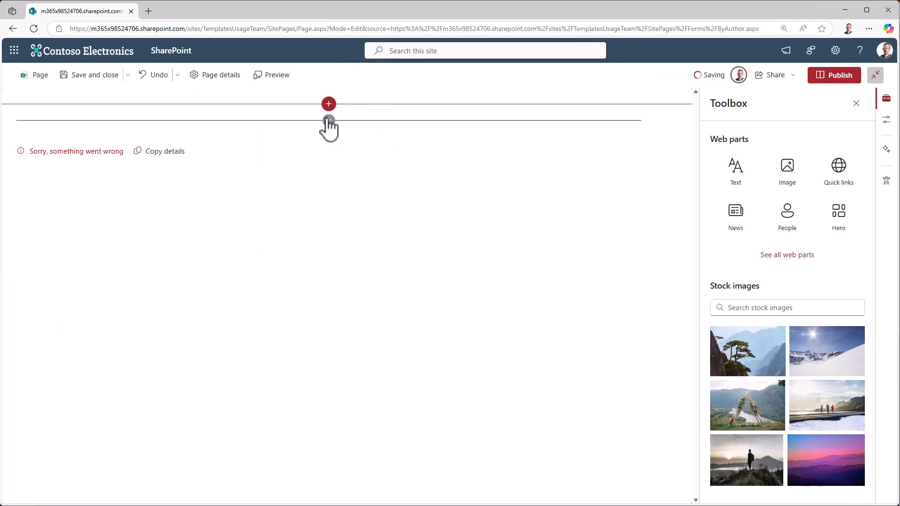
pyautogui.click(329, 121)
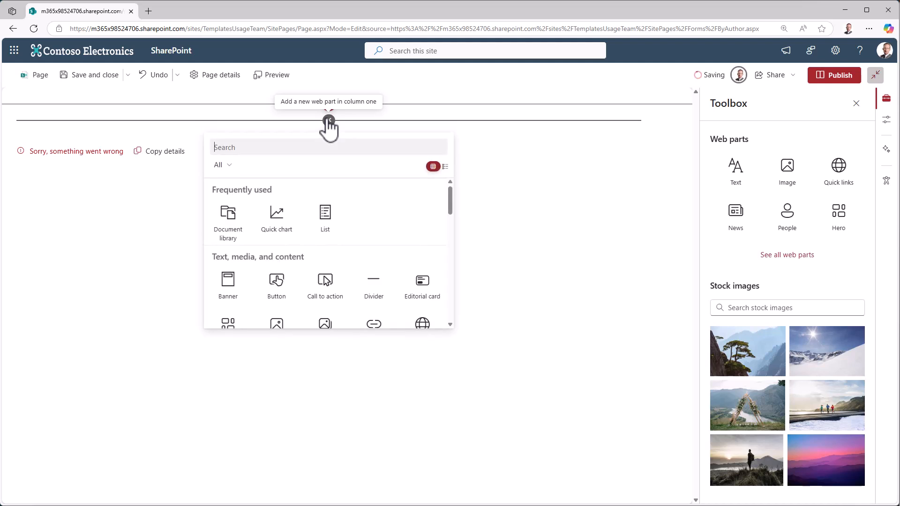
pyautogui.click(235, 220)
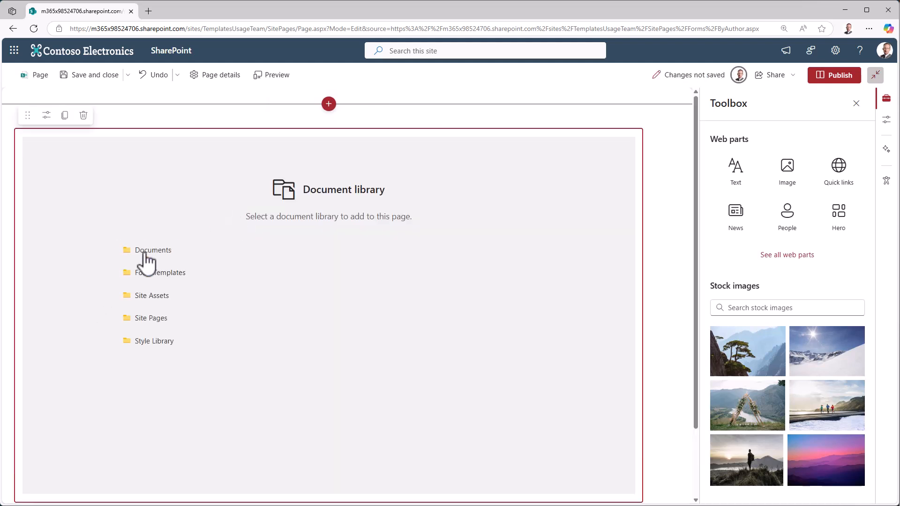
pyautogui.click(155, 250)
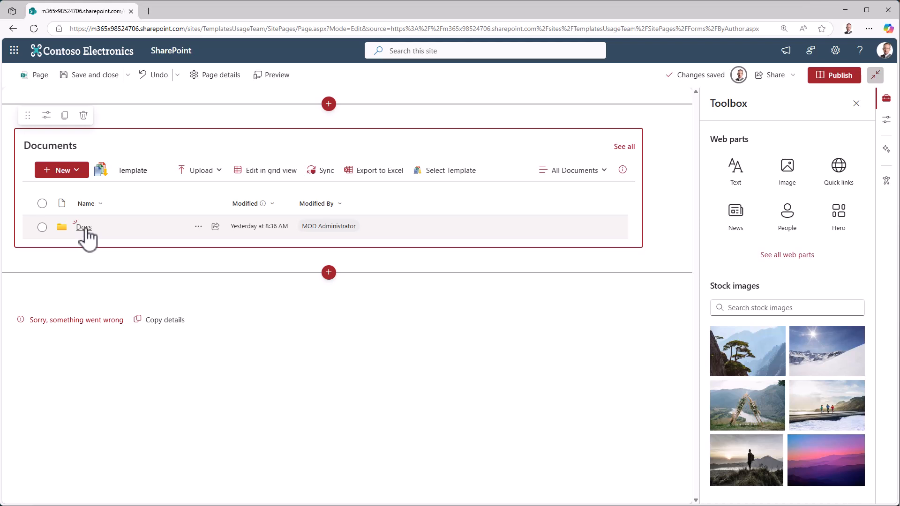
# Step: Set the document library web part to show only the folder Docs and apply the change
pyautogui.click(46, 116)
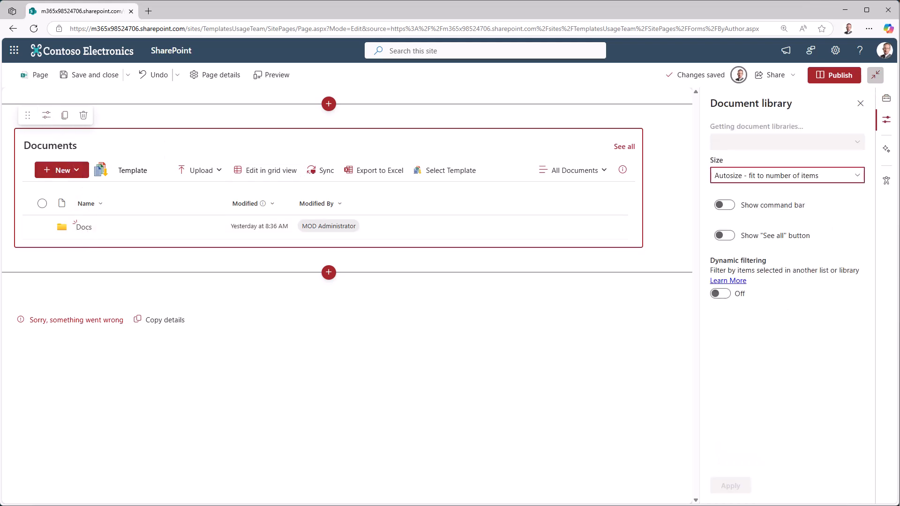
pyautogui.click(753, 209)
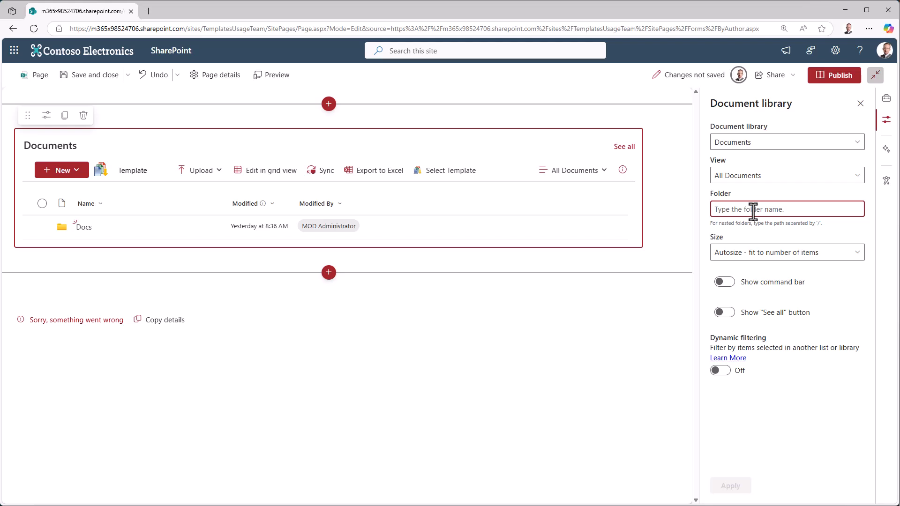
pyautogui.write('Docs')
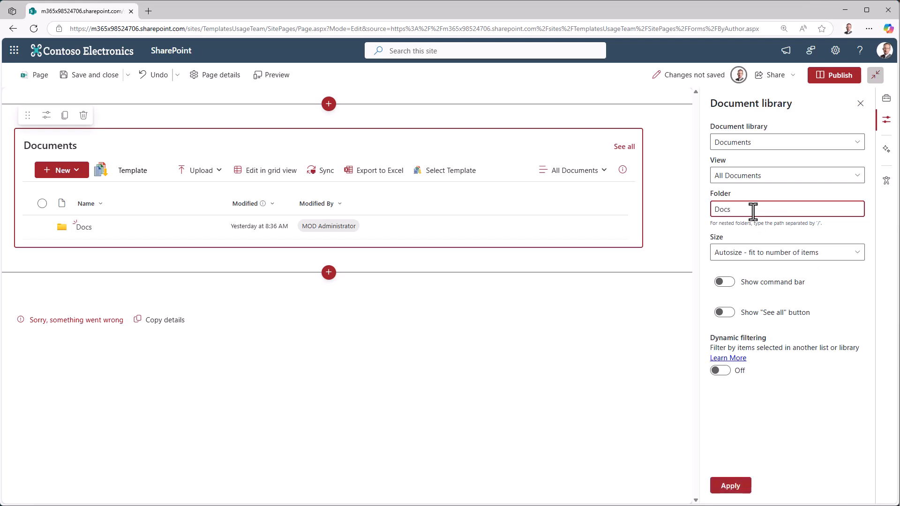
pyautogui.click(744, 488)
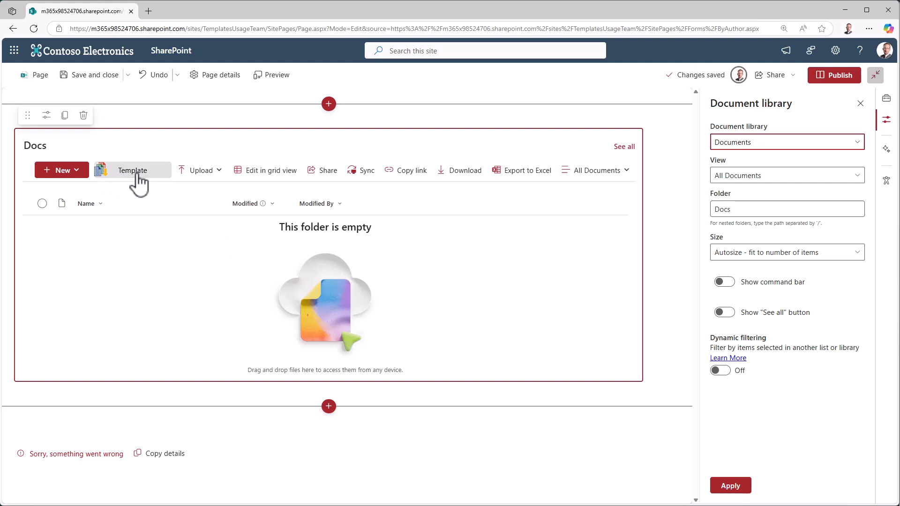
# Step: Give the page the title "Docs with Template Picker"
pyautogui.click(92, 78)
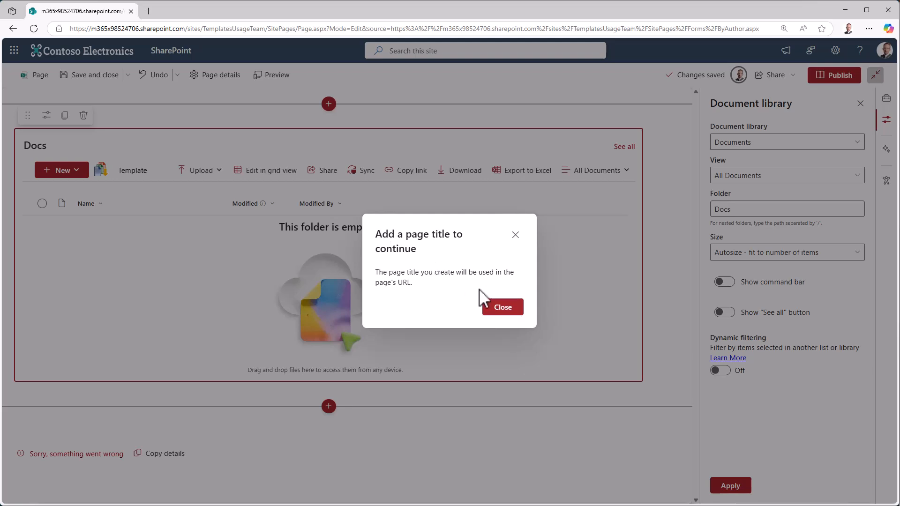
pyautogui.click(499, 309)
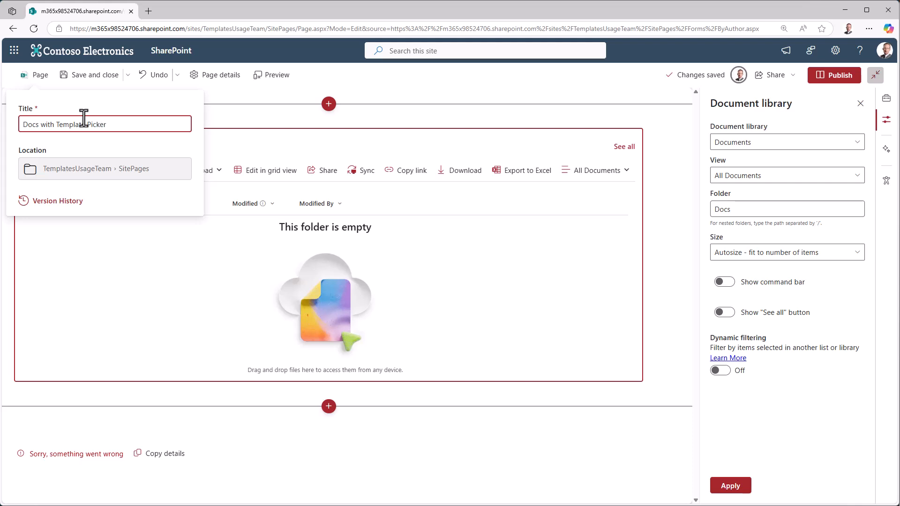
pyautogui.click(85, 74)
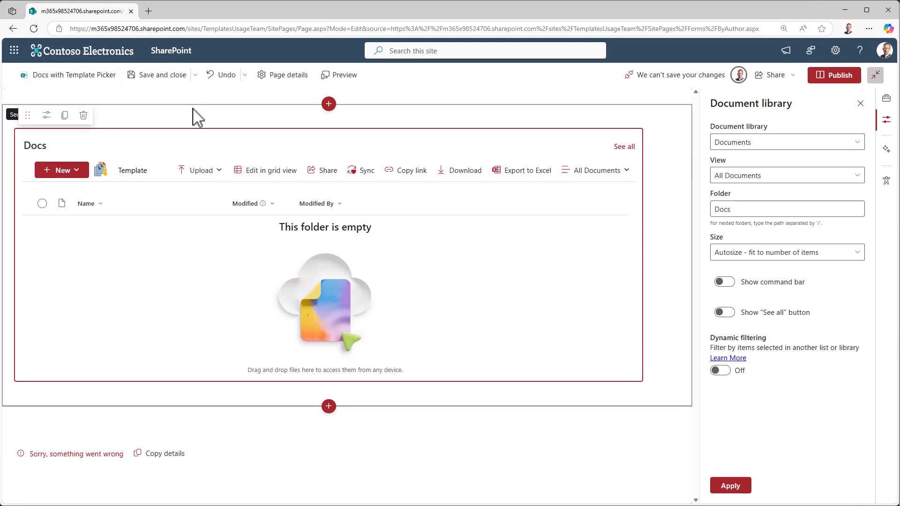
# Step: Save and close the page, and publish it
pyautogui.click(175, 75)
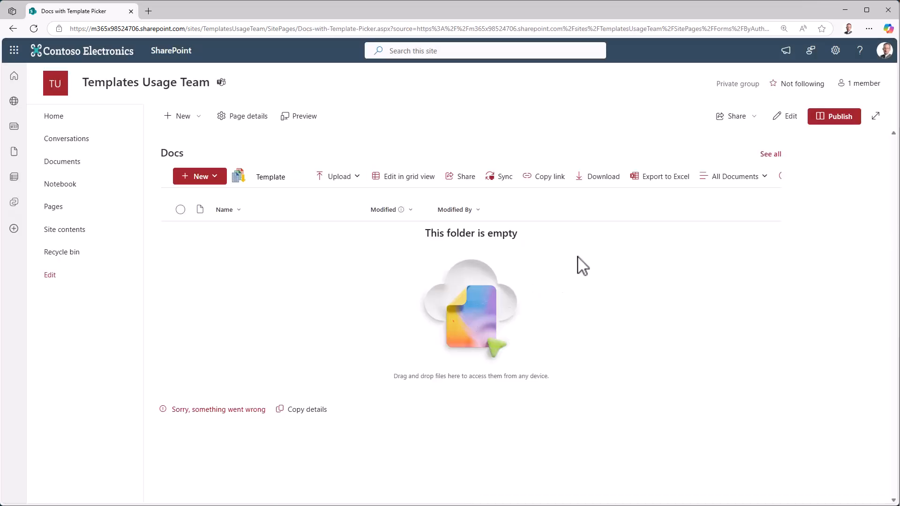
pyautogui.click(831, 120)
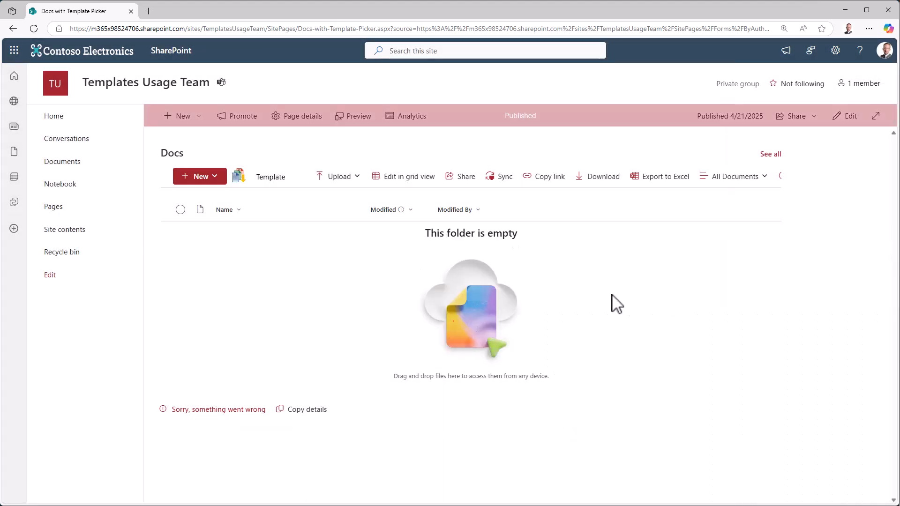
pyautogui.click(411, 399)
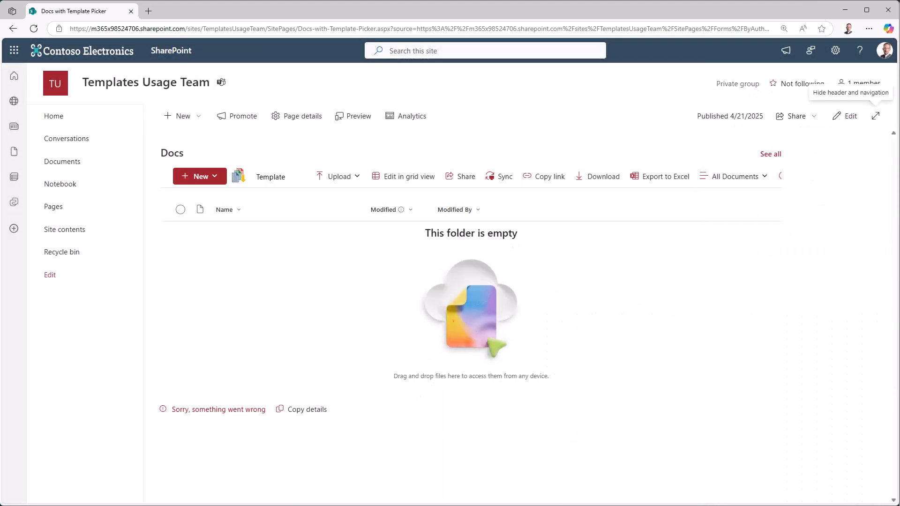
# Step: Switch to Teams and add the SharePoint page "Docs with Template Picker" as a tab in the Docs channel, with a channel post
pyautogui.click(845, 10)
pyautogui.click(340, 37)
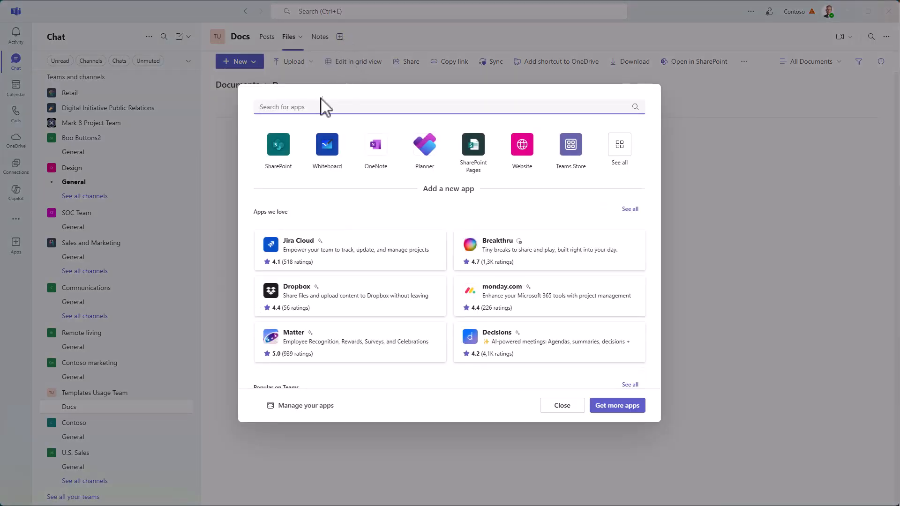
pyautogui.click(281, 149)
pyautogui.click(388, 199)
pyautogui.click(397, 337)
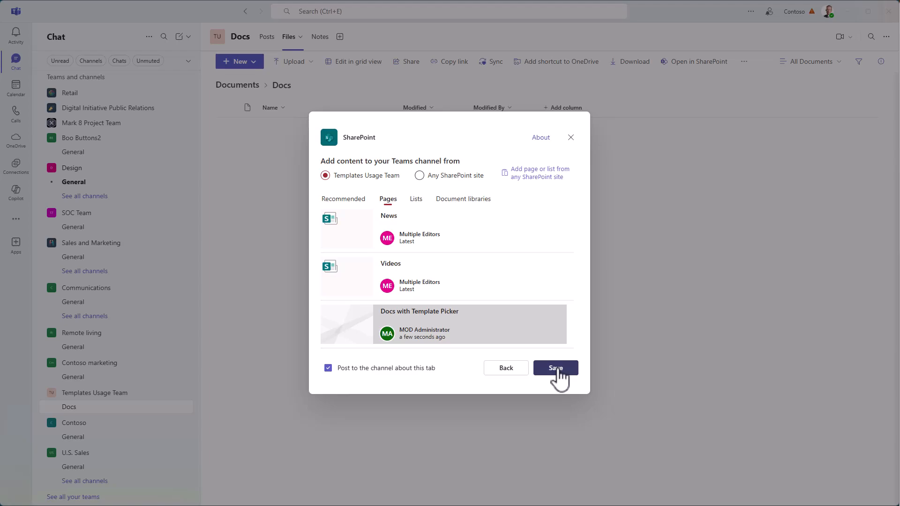
pyautogui.click(557, 369)
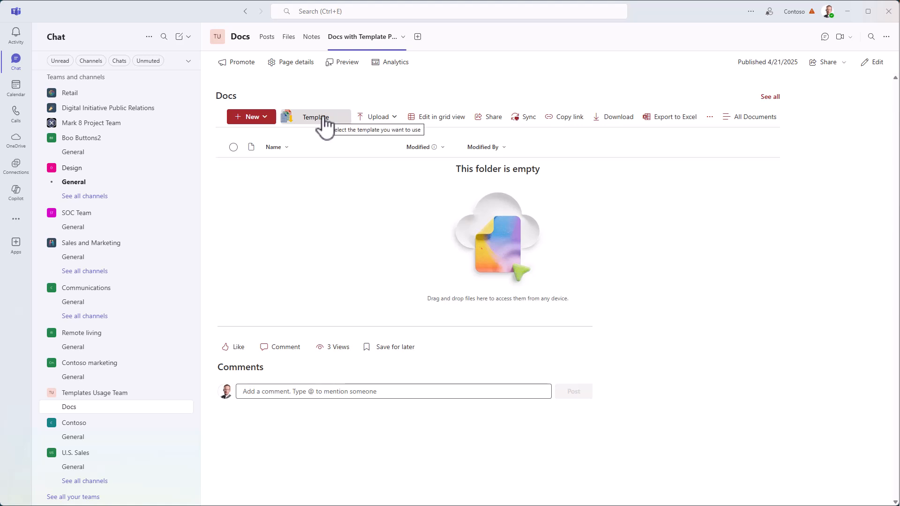
# Step: Create an Excel file named Test in the Docs folder from the Personal Expenses Calculator template
pyautogui.click(323, 123)
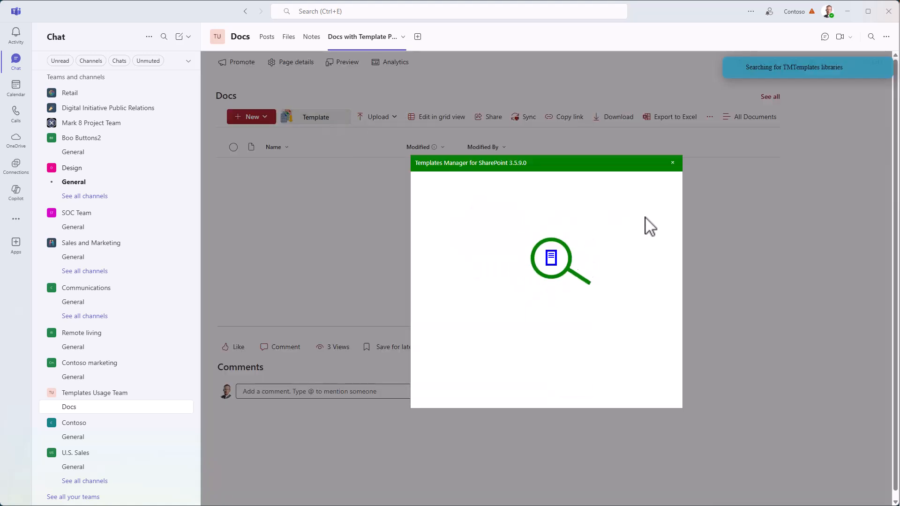
pyautogui.click(483, 240)
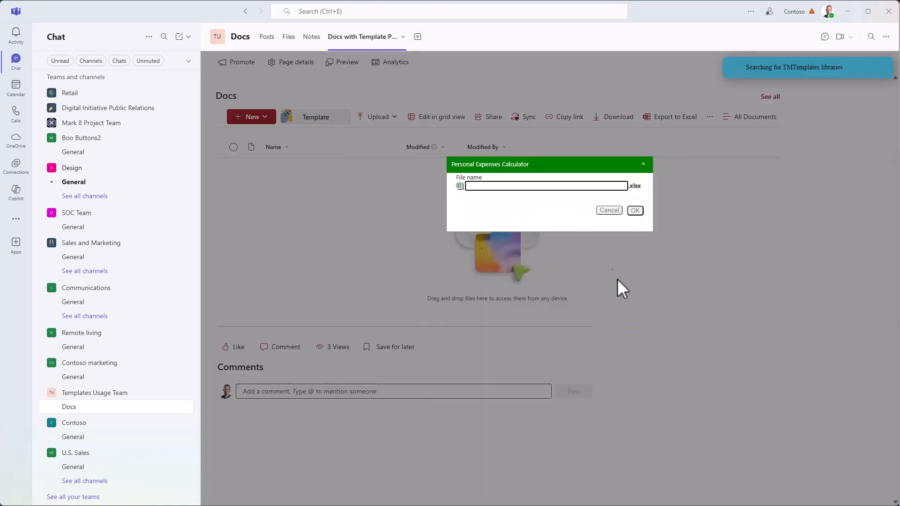
pyautogui.click(635, 211)
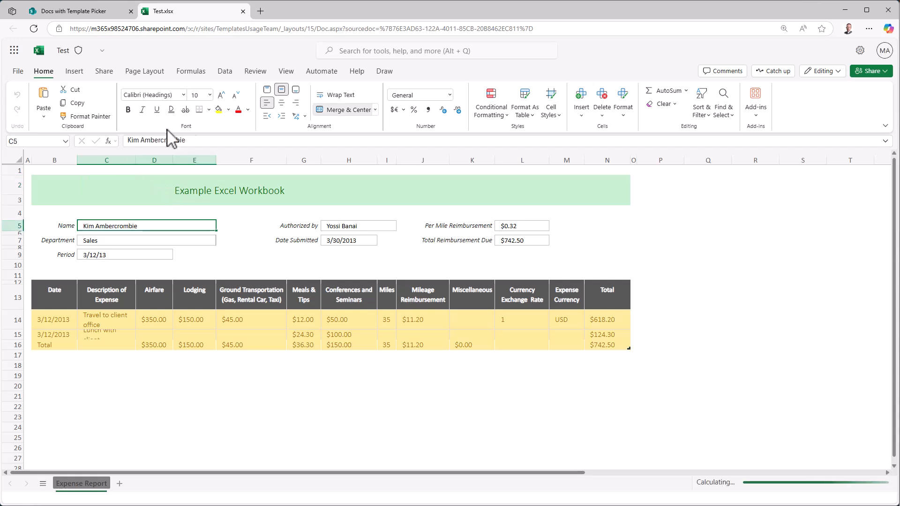
# Step: Fill cell C5 of the Test workbook with yellow and open the Docs folder where the workbook is stored
pyautogui.click(218, 110)
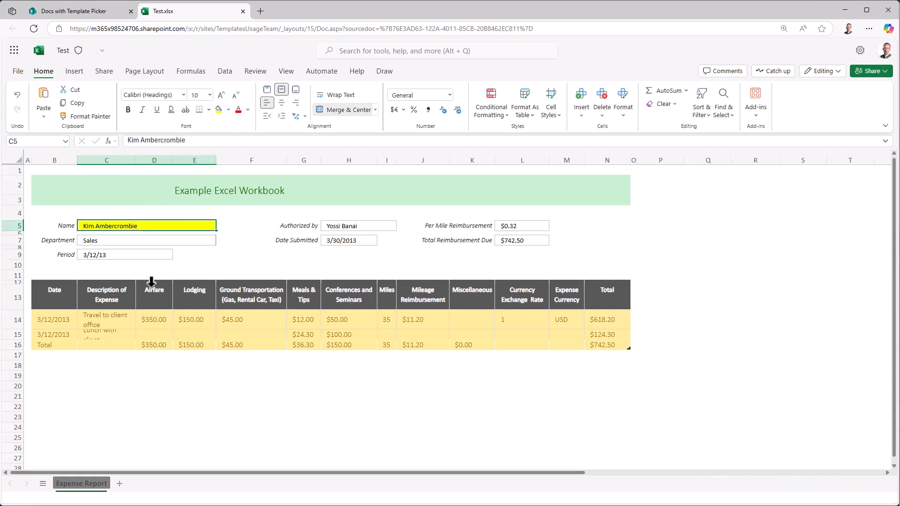
pyautogui.click(96, 53)
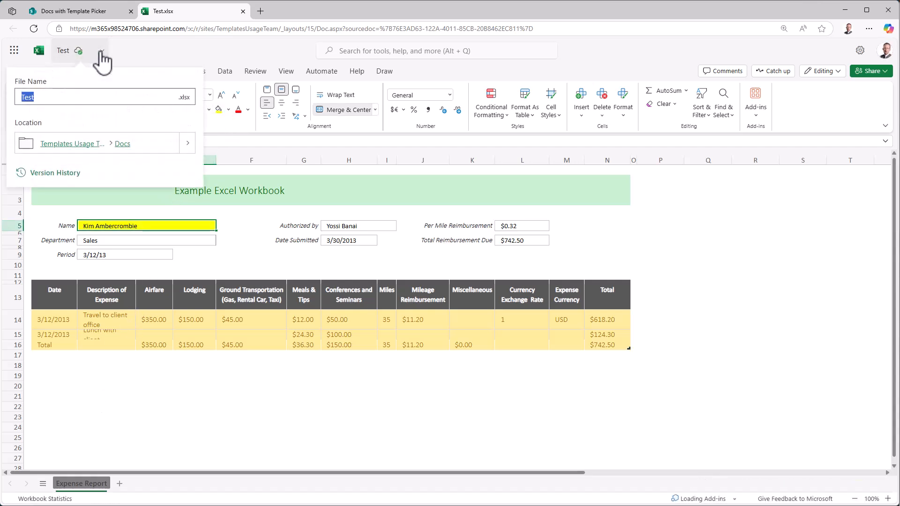
pyautogui.click(122, 146)
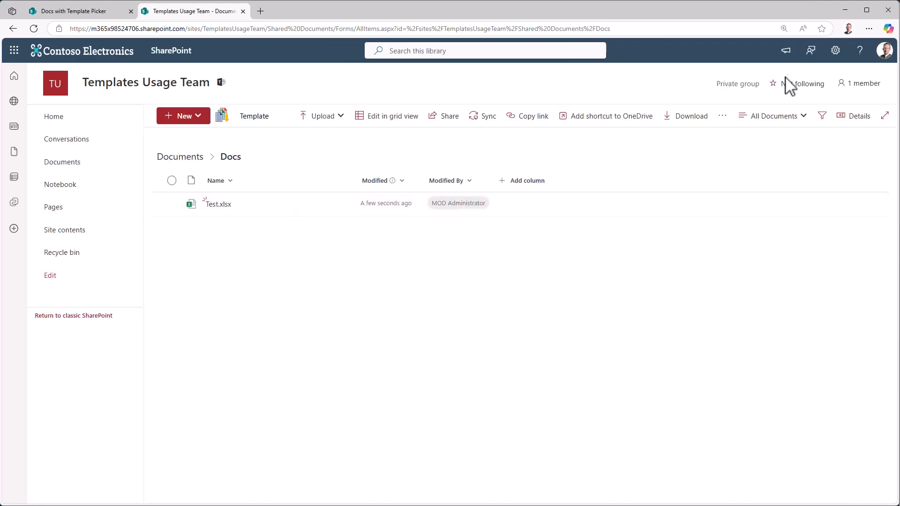
# Step: Switch back to Teams and compare the Docs folder in the channel's file list and in the template picker page
pyautogui.click(845, 10)
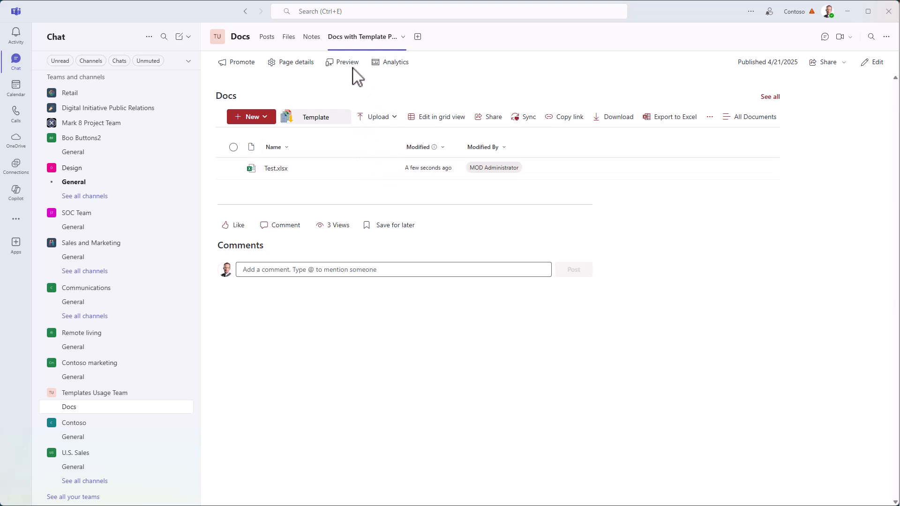
pyautogui.click(292, 41)
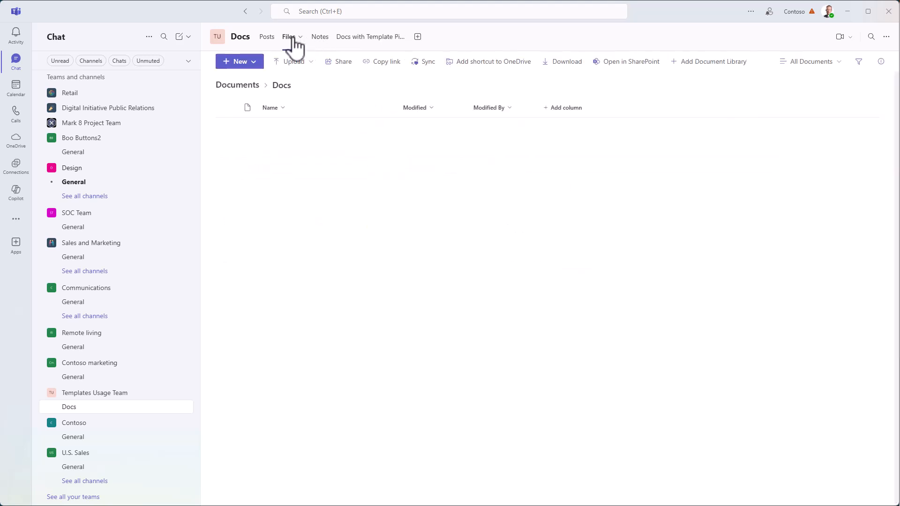
pyautogui.click(380, 37)
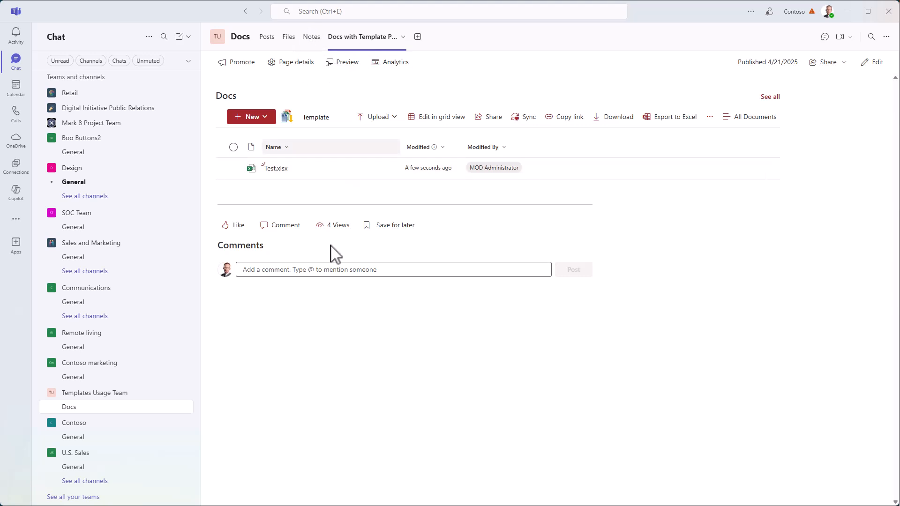
pyautogui.click(287, 37)
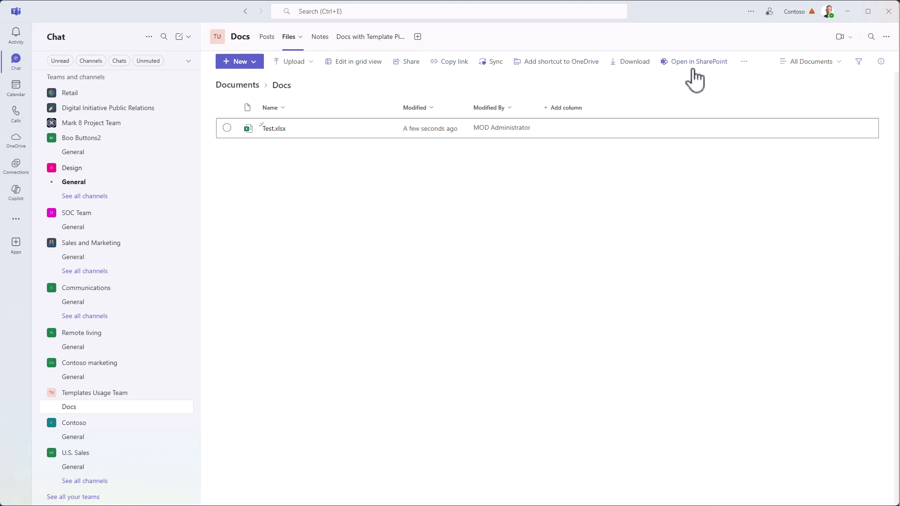
# Step: Switch from Teams to the team's SharePoint site and open the Docs-with-Template-Picker.aspx page from its Site Pages
pyautogui.click(705, 62)
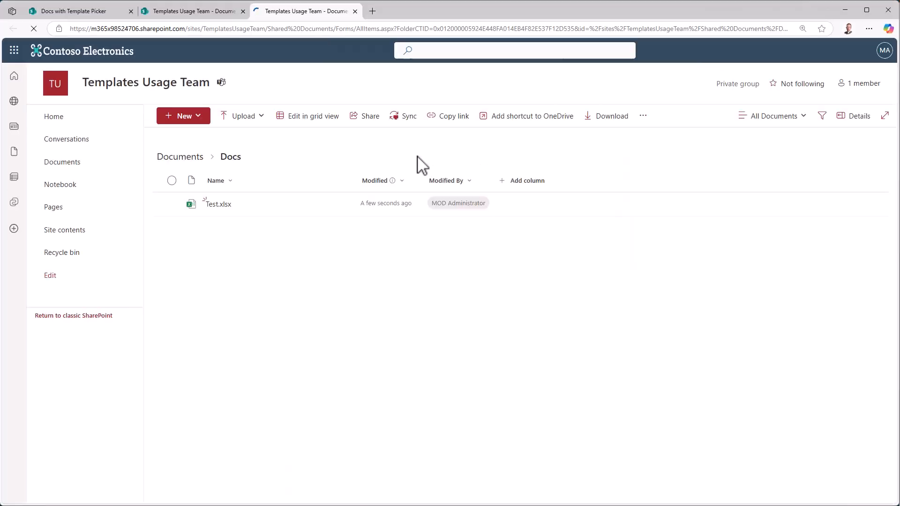
pyautogui.click(66, 210)
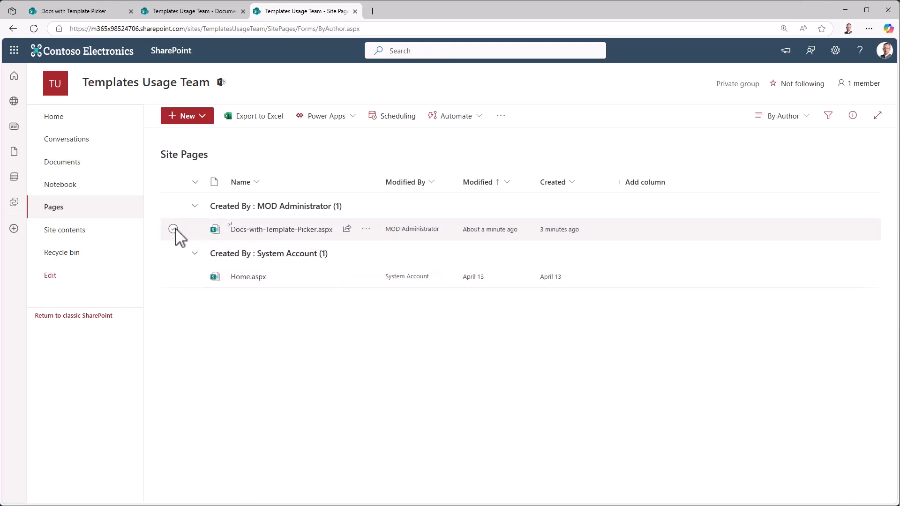
pyautogui.click(177, 230)
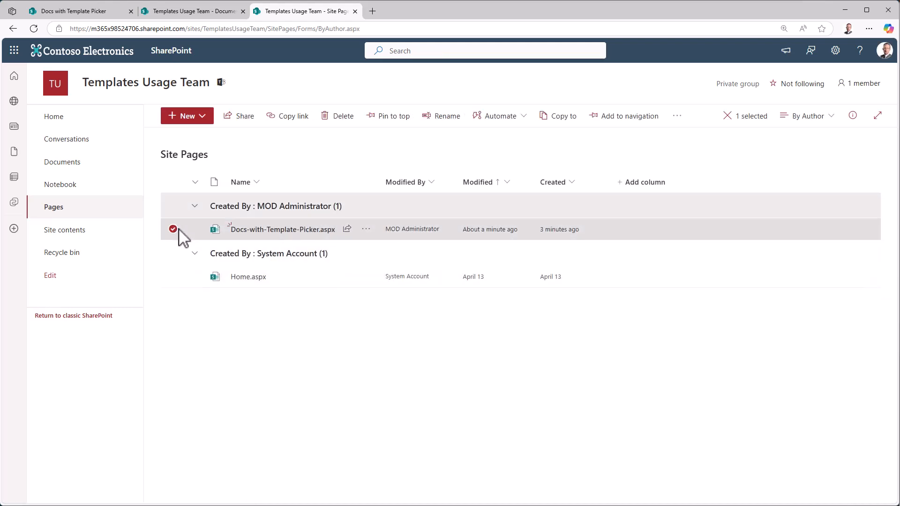
pyautogui.click(312, 230)
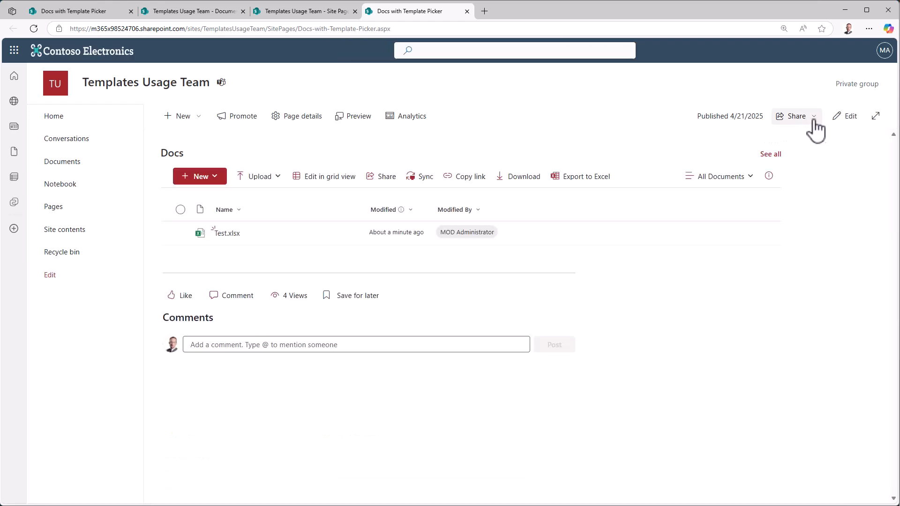
# Step: Edit the Docs with Template Picker page to turn off its comments, and republish it
pyautogui.click(839, 117)
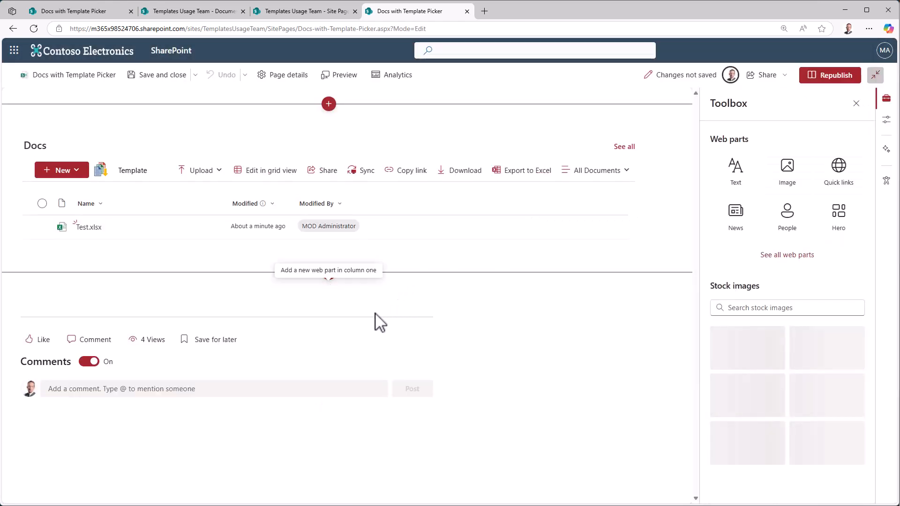
pyautogui.click(90, 362)
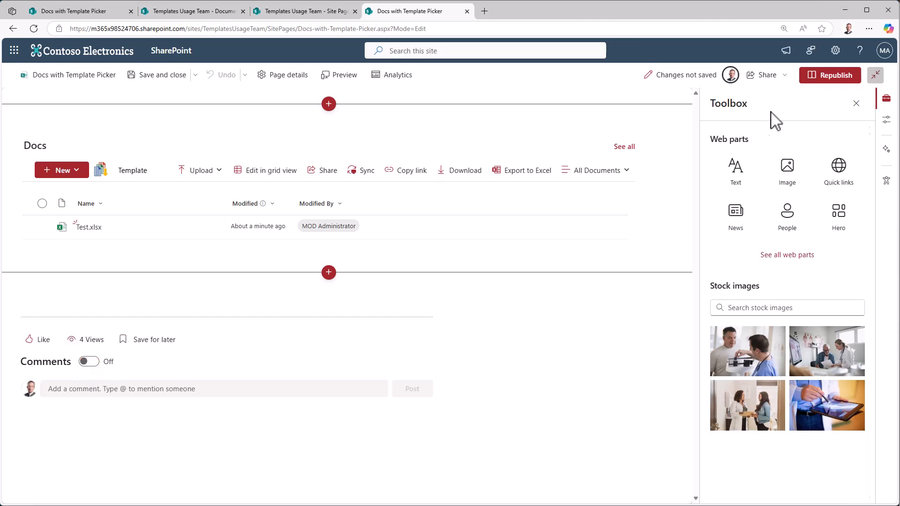
pyautogui.click(824, 79)
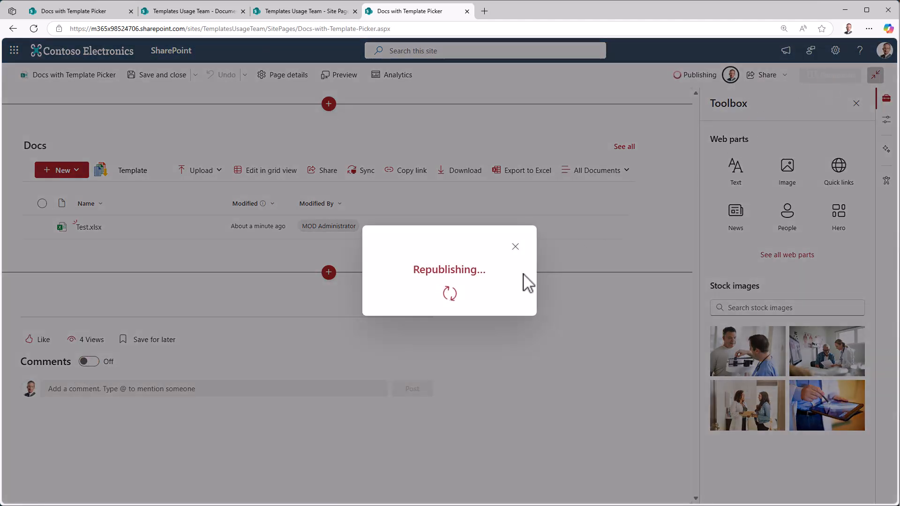